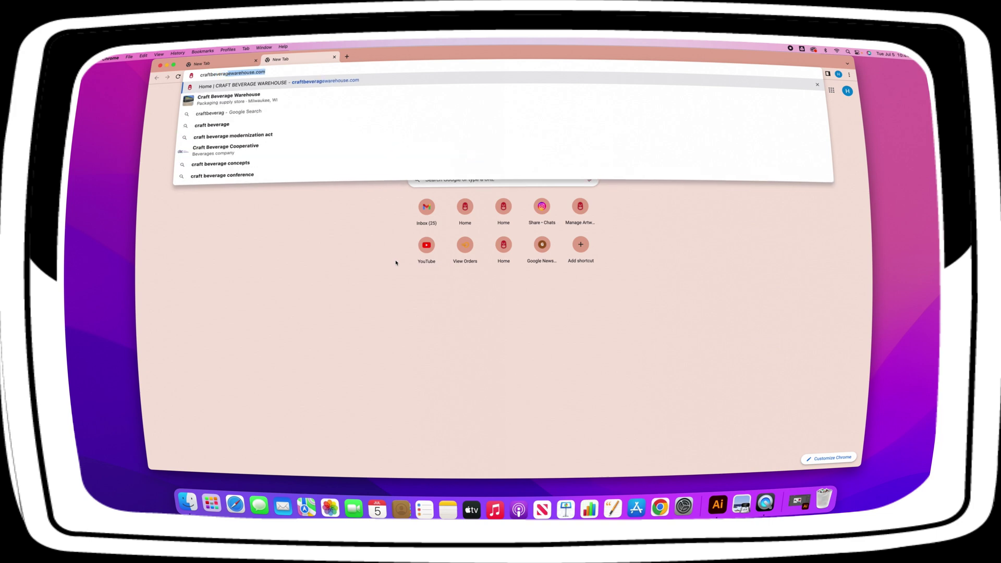
Load craftbeveragewarehouse.com in Chrome.
{"action": "key", "text": "Return"}
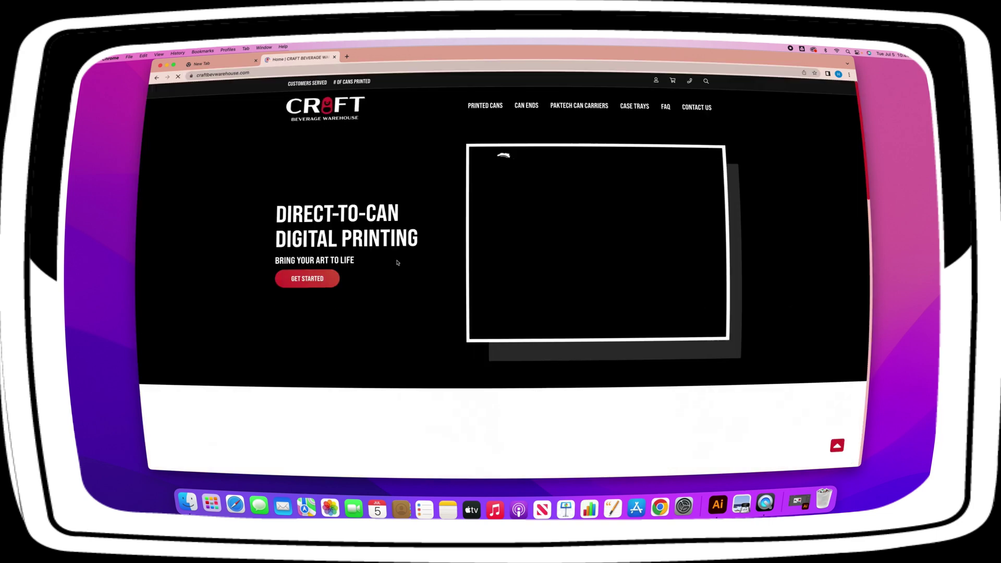
Log in to the Craft Beverage Warehouse account with the saved e-mail address and the account password.
{"action": "left_click", "coordinate": [657, 81]}
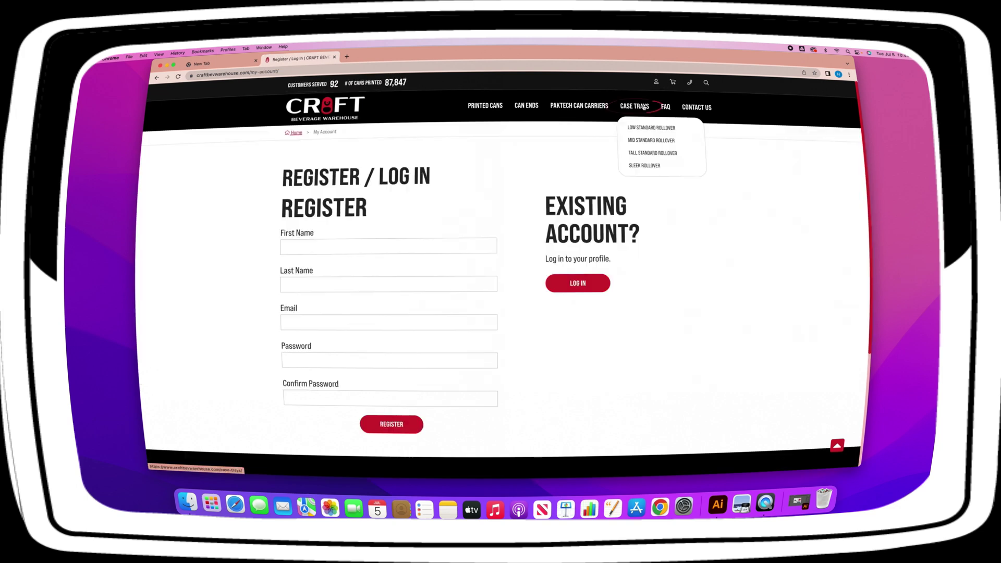
{"action": "left_click", "coordinate": [566, 284]}
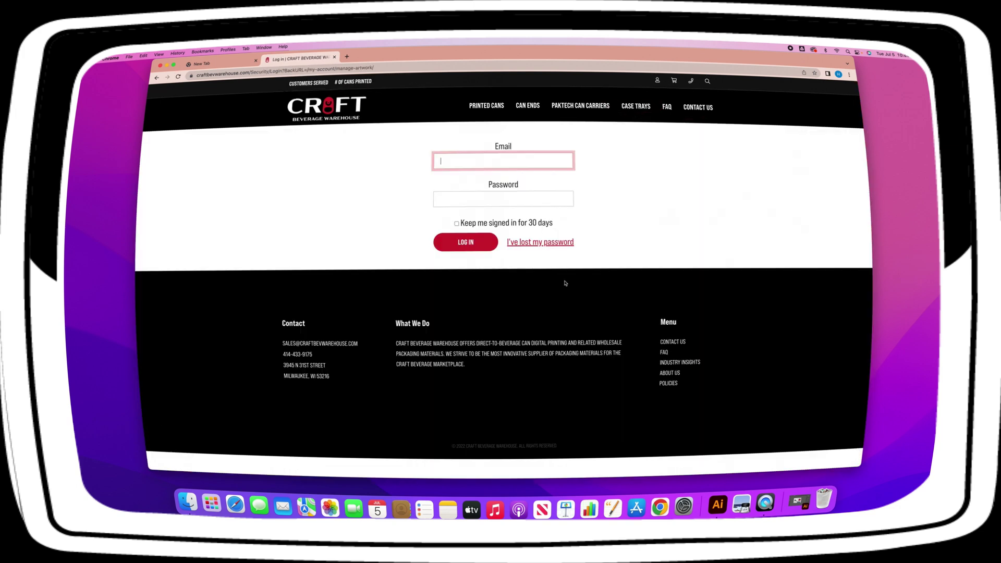
{"action": "type", "text": "haley"}
{"action": "key", "text": "Down"}
{"action": "key", "text": "Return"}
{"action": "key", "text": "Tab"}
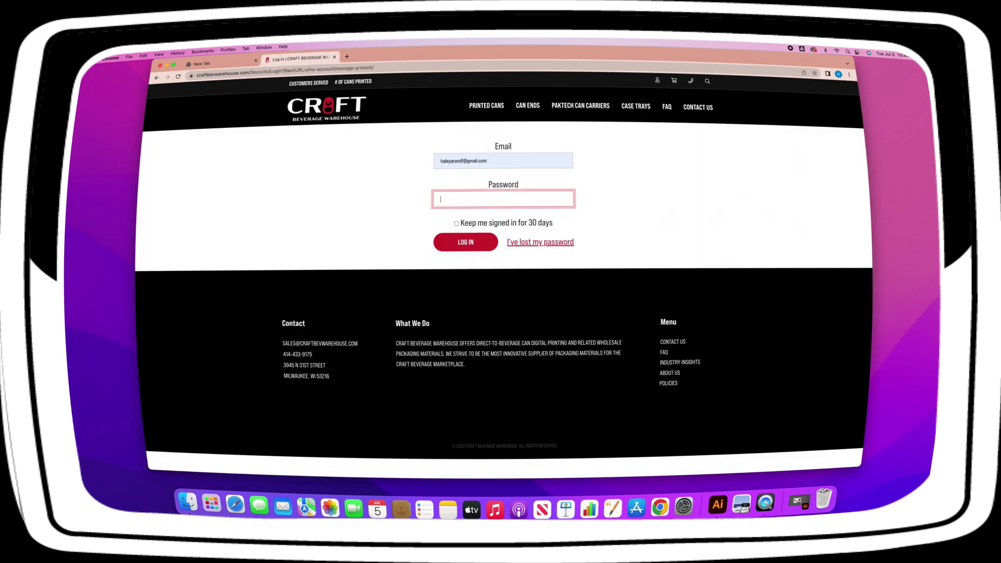
{"action": "type", "text": "•••••••••••"}
{"action": "key", "text": "Return"}
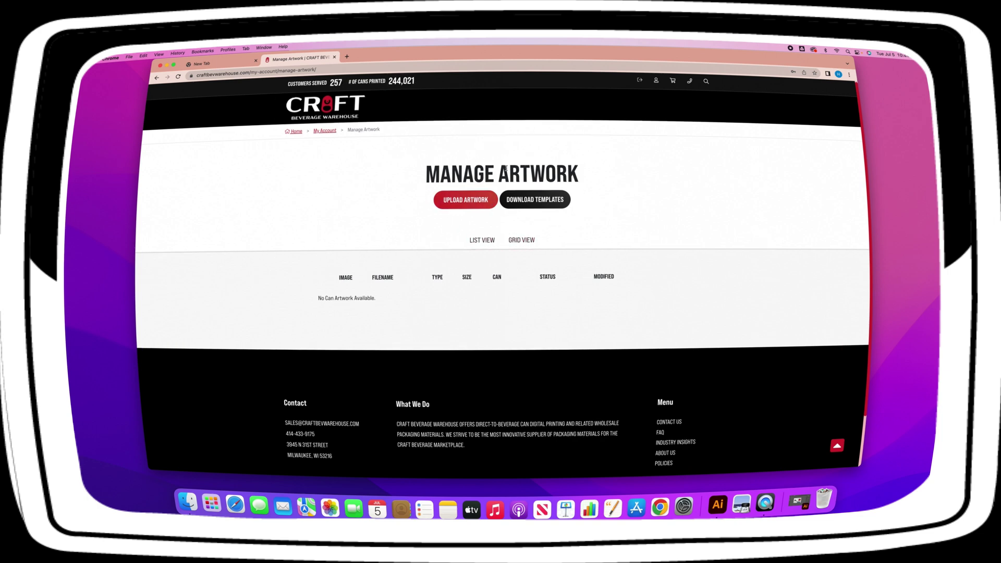
Download CompanyName_Template_16ozStandard_2022 from the 16oz Standard Template entry on the Templates page.
{"action": "left_click", "coordinate": [545, 199]}
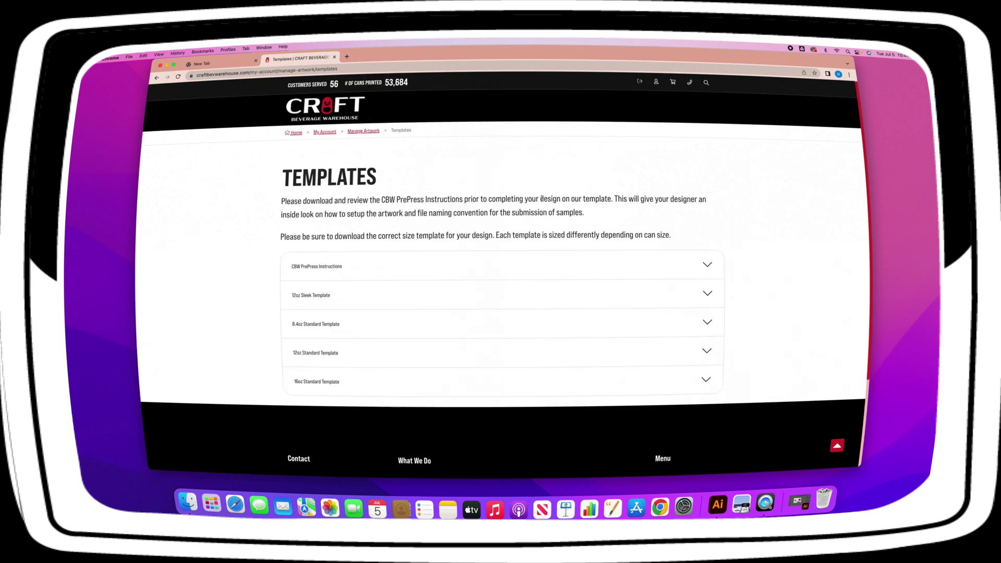
{"action": "left_click", "coordinate": [348, 392]}
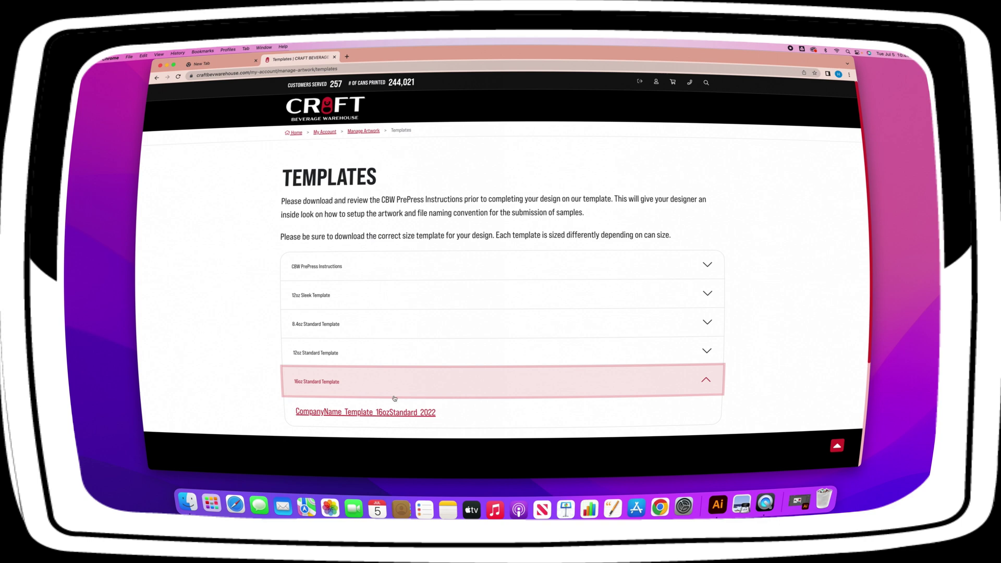
{"action": "left_click", "coordinate": [383, 414]}
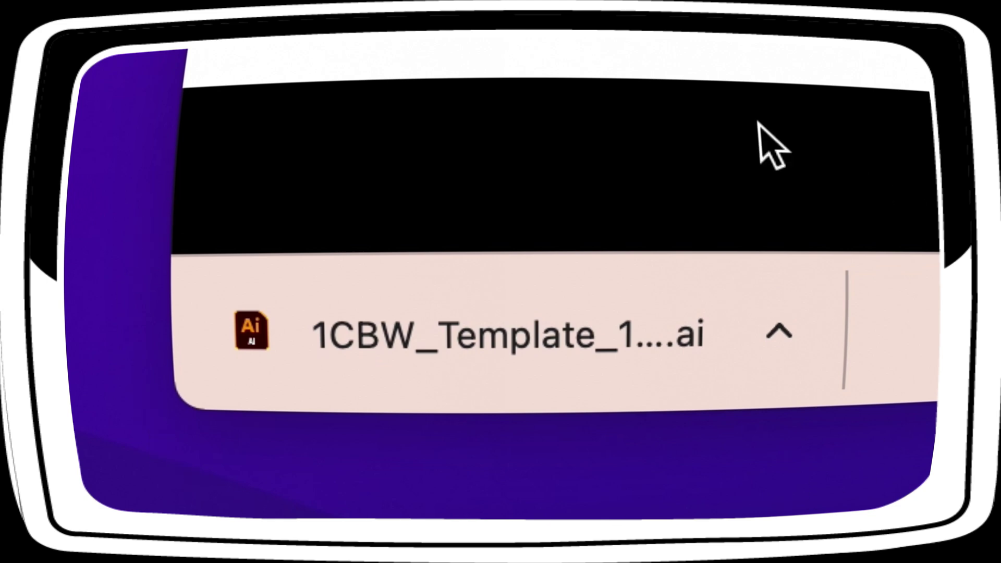
Open the downloaded template .ai and hide its Template, Glossy/Spot Varnish and White Background layers.
{"action": "left_click", "coordinate": [542, 362]}
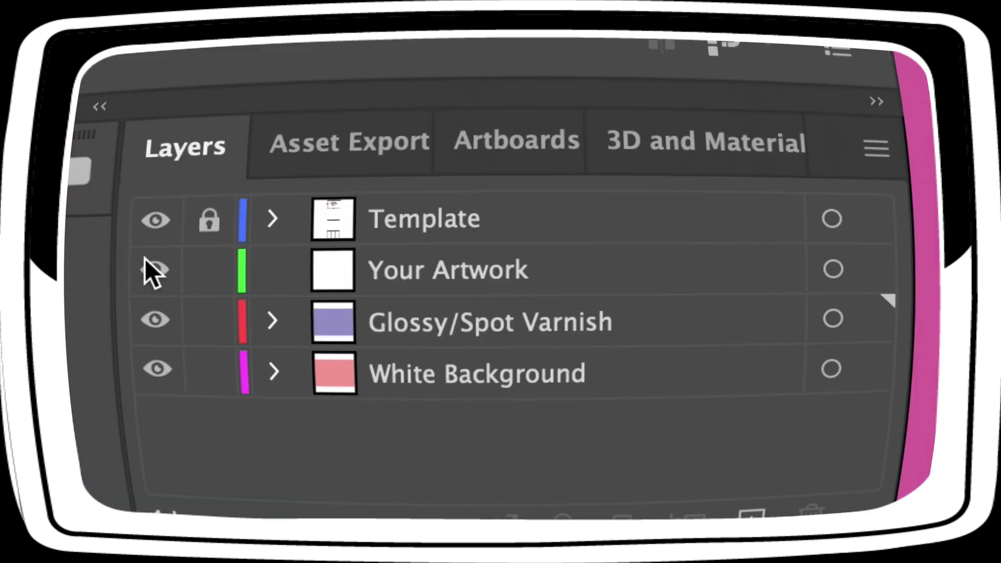
{"action": "left_click", "coordinate": [159, 220]}
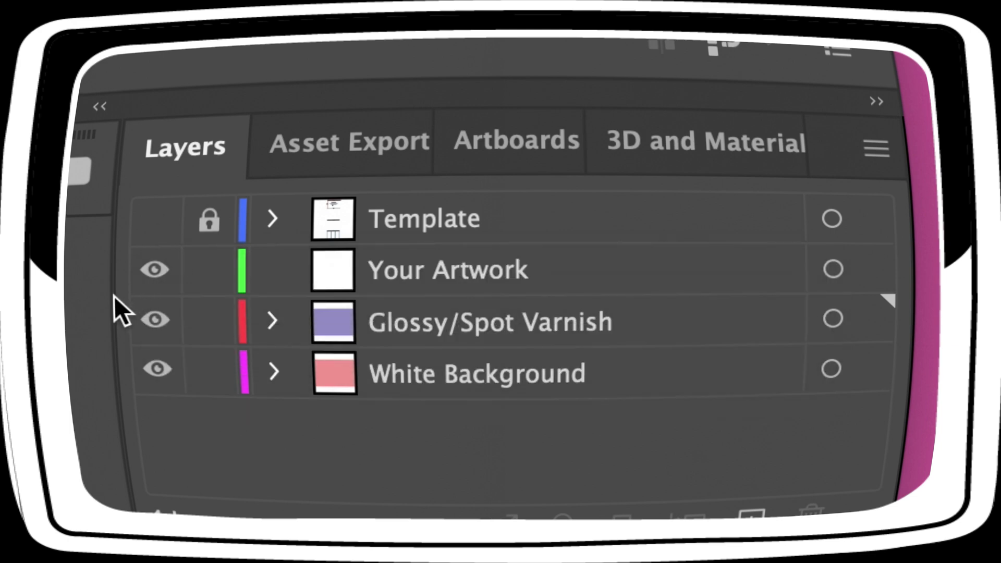
{"action": "left_click", "coordinate": [156, 320]}
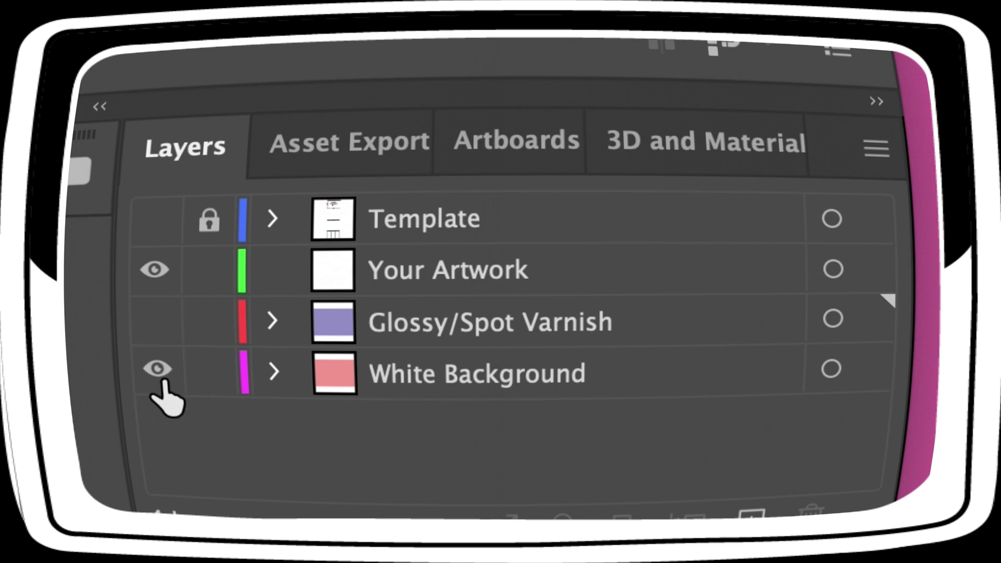
{"action": "left_click", "coordinate": [161, 371]}
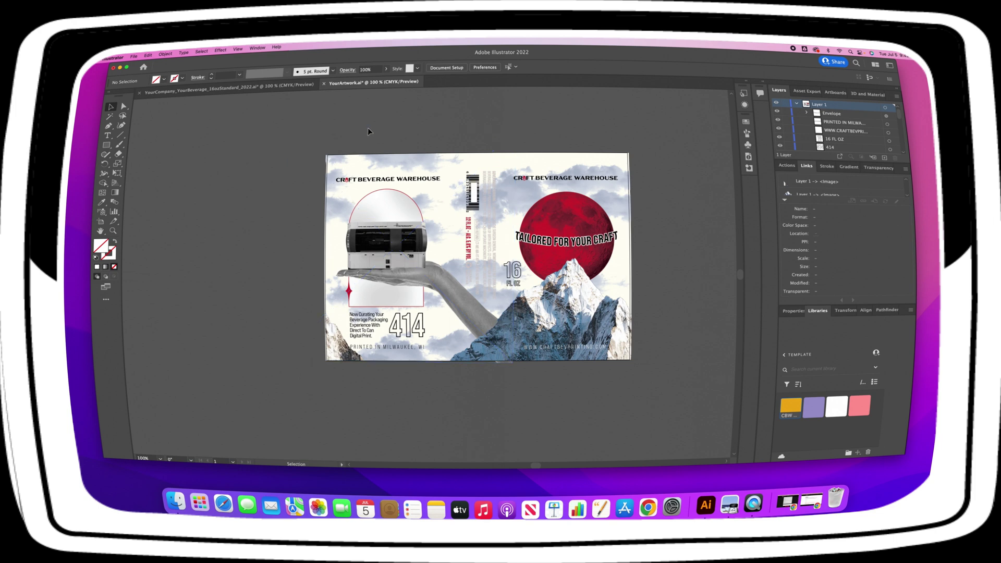
Select and copy all the can artwork in YourArtwork.ai.
{"action": "left_click", "coordinate": [797, 104]}
{"action": "key", "text": "super+a"}
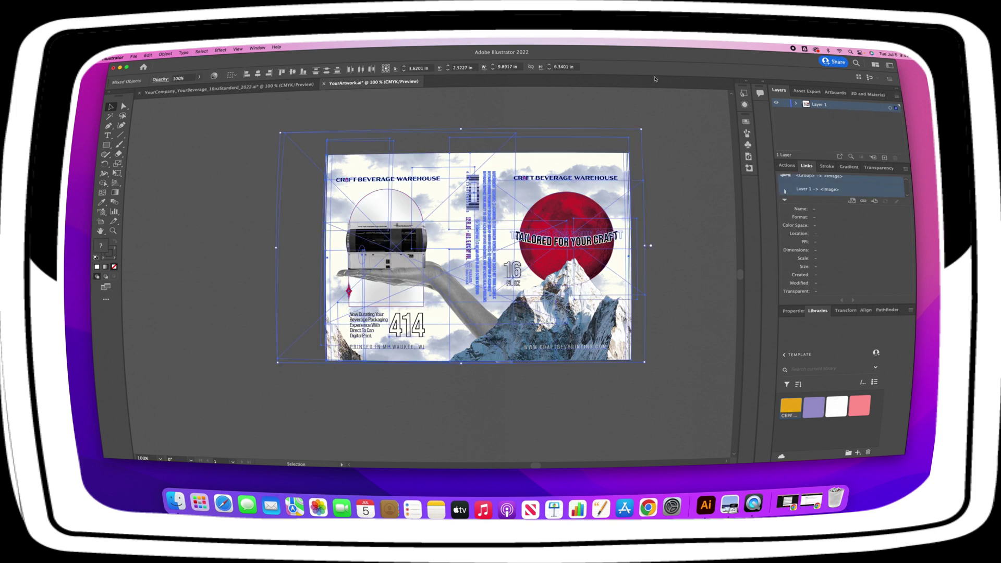
{"action": "left_click", "coordinate": [144, 55]}
{"action": "left_click", "coordinate": [145, 84]}
Paste the artwork in front on the template's Your Artwork layer, then deselect it.
{"action": "left_click", "coordinate": [145, 93]}
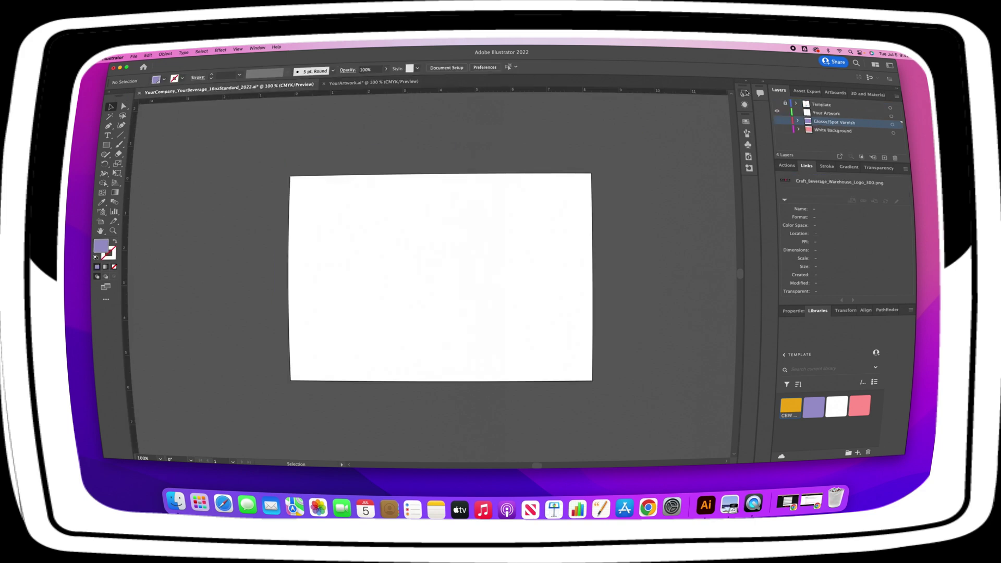
{"action": "left_click", "coordinate": [796, 113]}
{"action": "left_click", "coordinate": [147, 54]}
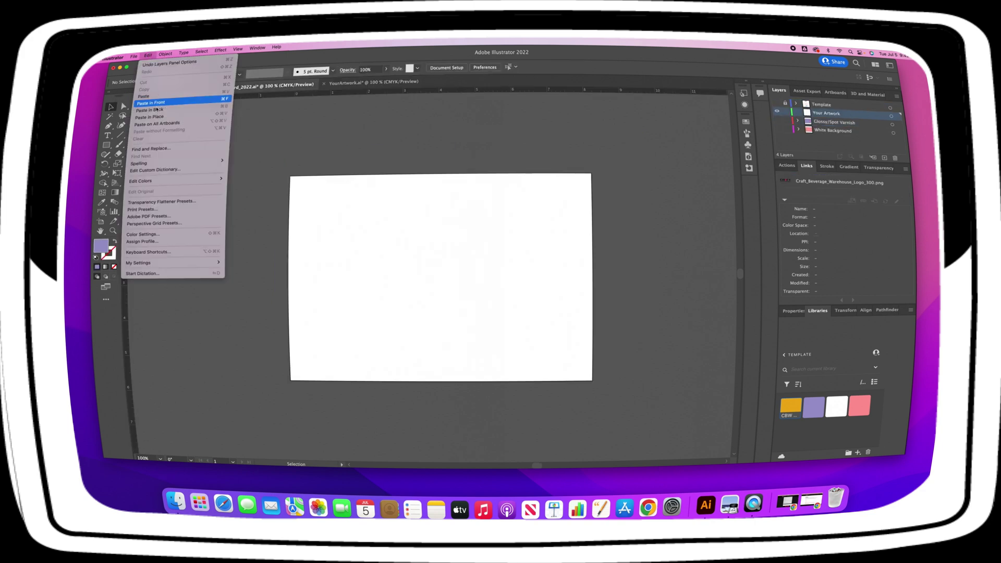
{"action": "left_click", "coordinate": [162, 114]}
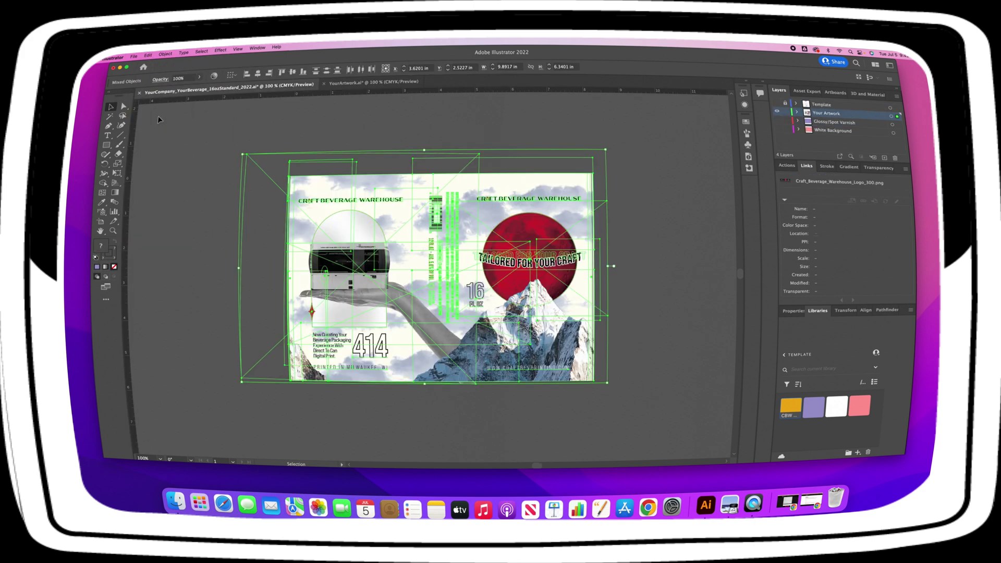
{"action": "left_click", "coordinate": [552, 134]}
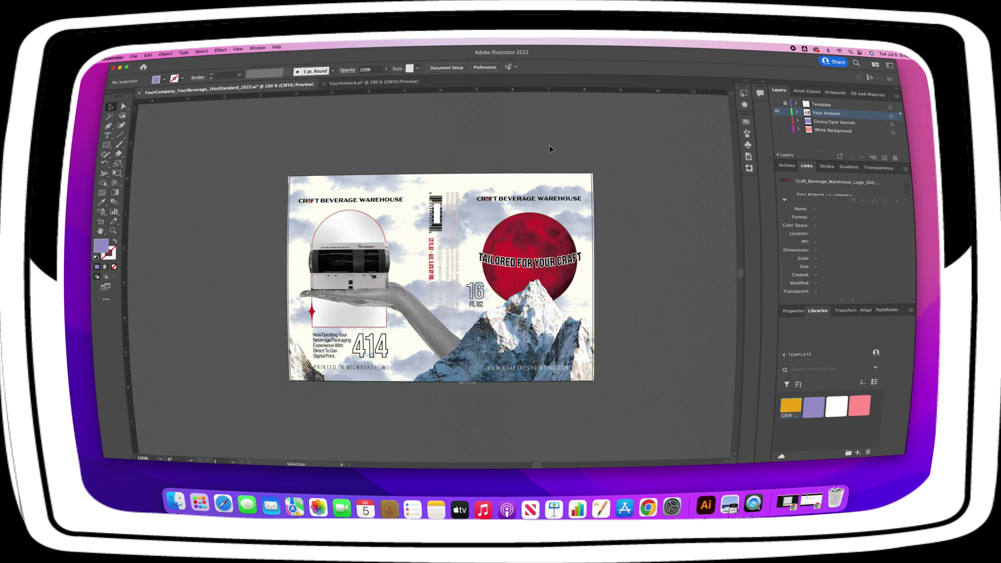
Expand the Your Artwork layer and select the clip group around the printer image.
{"action": "left_click", "coordinate": [796, 112]}
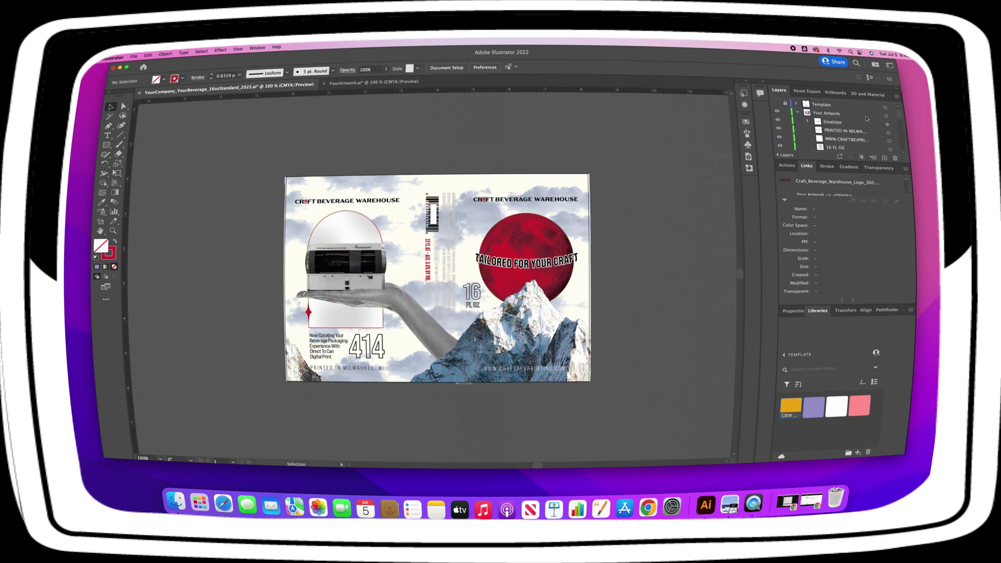
{"action": "scroll", "coordinate": [902, 127], "scroll_direction": "down", "scroll_amount": 3}
{"action": "left_click_drag", "start_coordinate": [901, 127], "coordinate": [903, 139]}
{"action": "left_click", "coordinate": [892, 124]}
Copy the printer clip group, the wide object near the barcode, the large left image and the red circle.
{"action": "left_click", "coordinate": [892, 117], "text": "shift"}
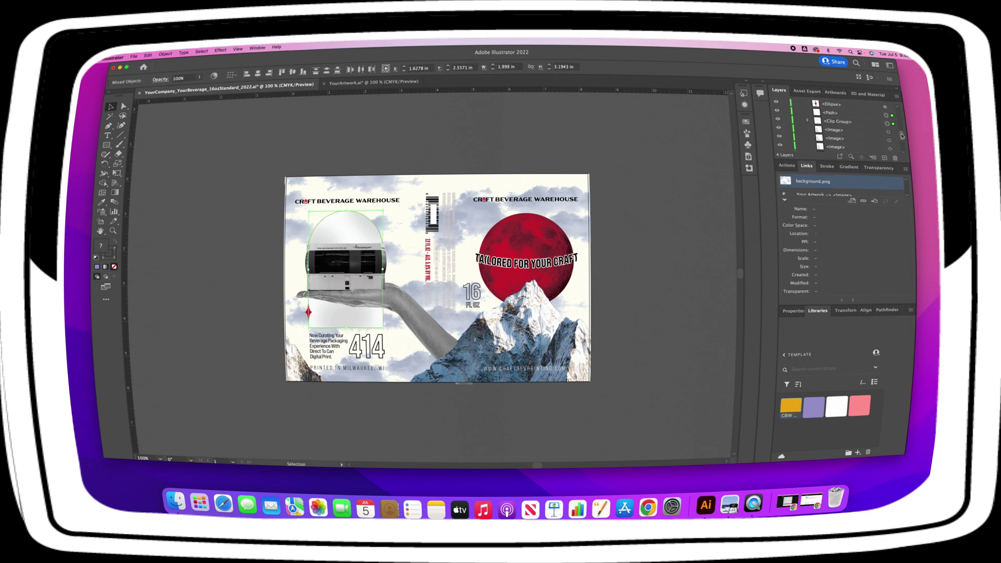
{"action": "scroll", "coordinate": [899, 132], "scroll_direction": "up", "scroll_amount": 2}
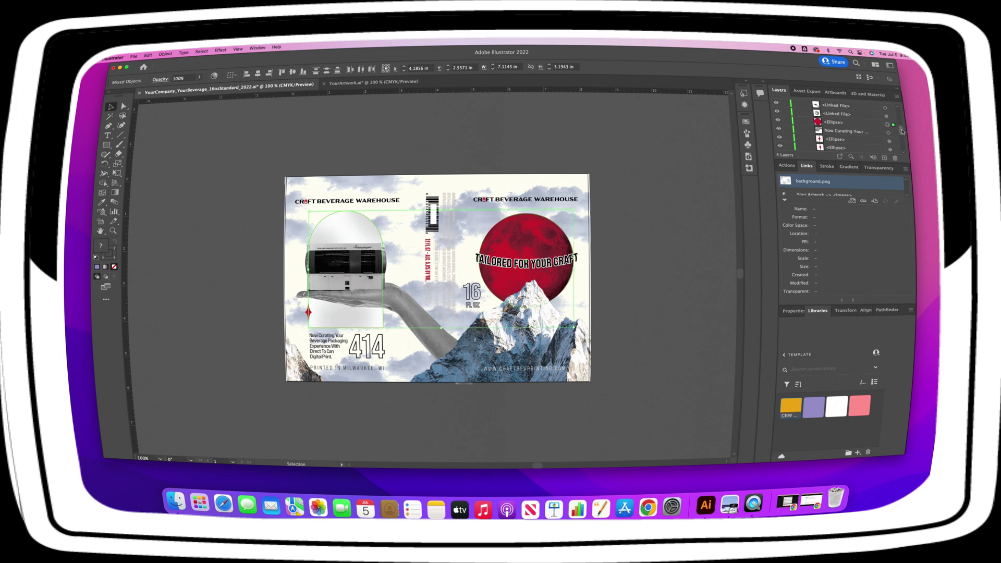
{"action": "scroll", "coordinate": [898, 132], "scroll_direction": "up", "scroll_amount": 3}
{"action": "left_click", "coordinate": [432, 212], "text": "shift"}
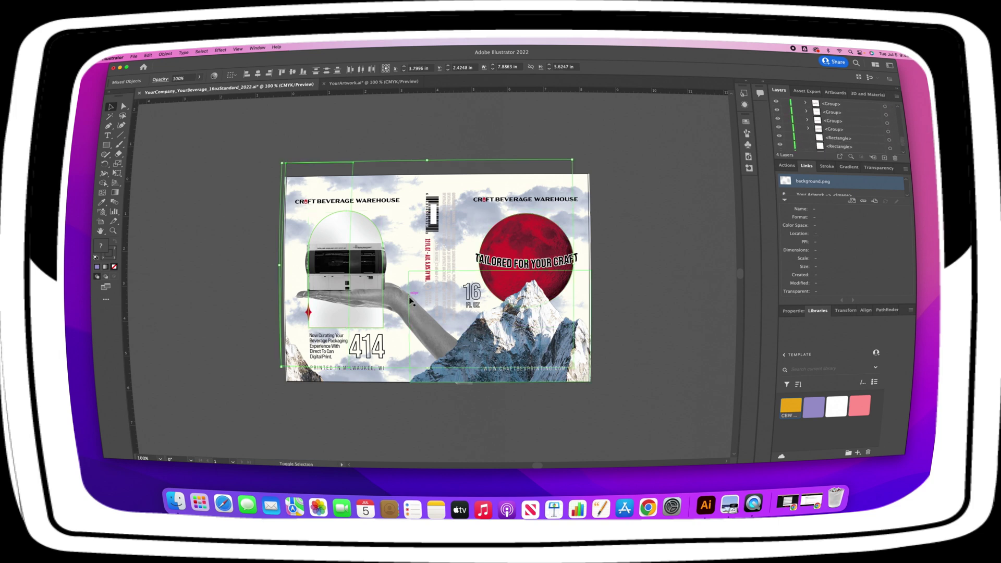
{"action": "left_click", "coordinate": [459, 245], "text": "shift"}
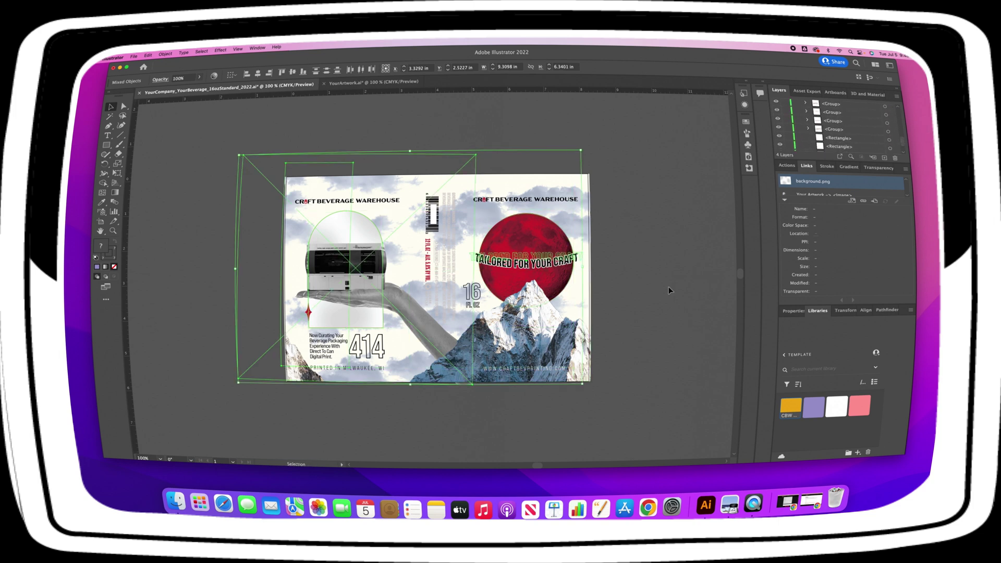
{"action": "left_click", "coordinate": [498, 241], "text": "shift"}
{"action": "left_click", "coordinate": [148, 55]}
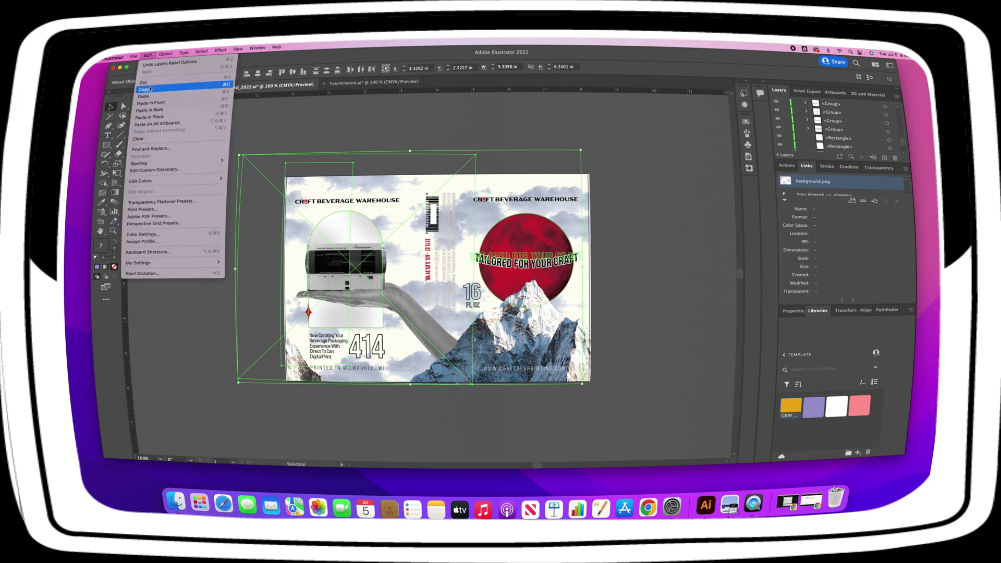
{"action": "left_click", "coordinate": [150, 90]}
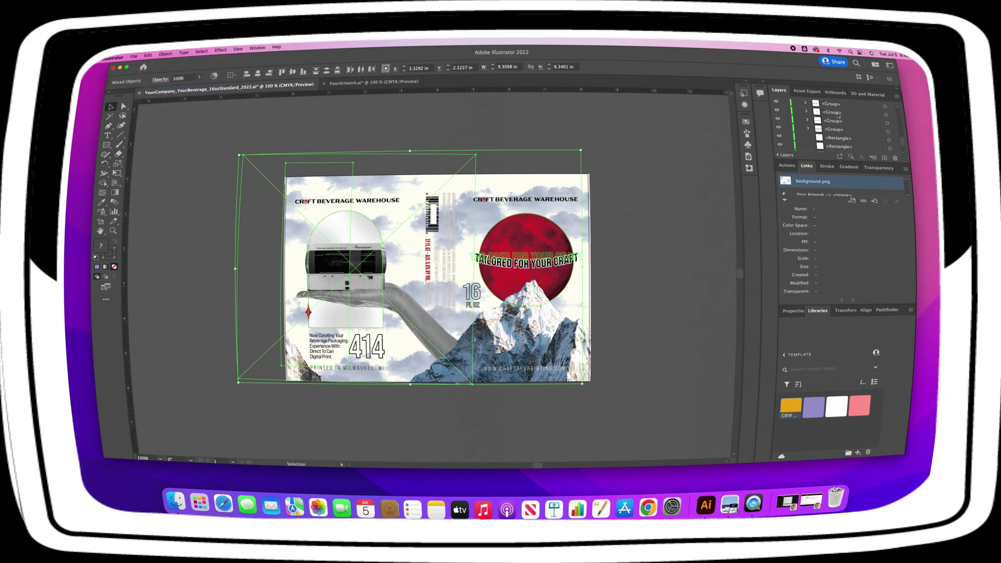
Paste the copied images in place on the White Background layer.
{"action": "scroll", "coordinate": [831, 117], "scroll_direction": "down", "scroll_amount": 3}
{"action": "left_click", "coordinate": [834, 148]}
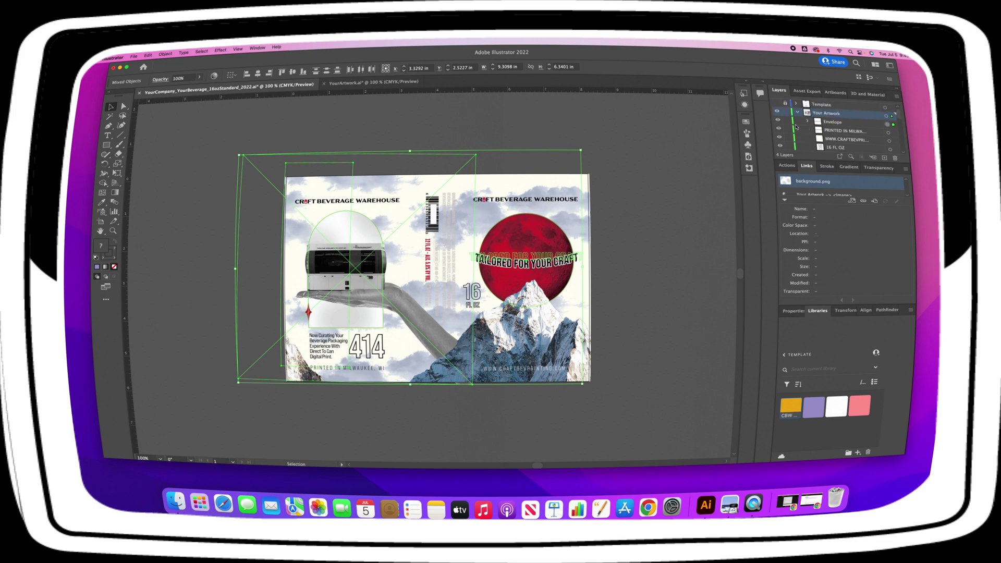
{"action": "left_click", "coordinate": [148, 55]}
{"action": "left_click", "coordinate": [170, 121]}
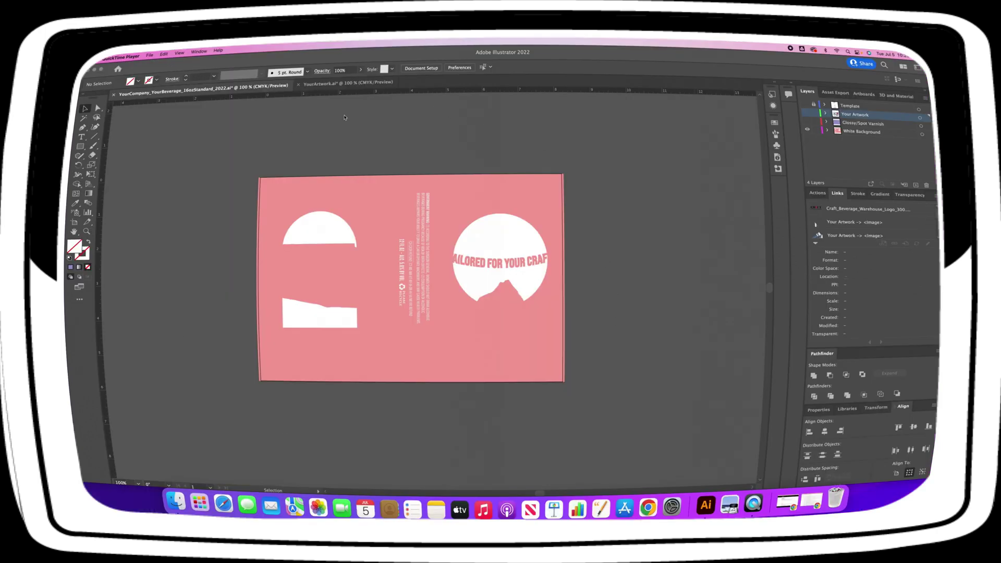
Select the white silhouette artwork group on the White Background layer.
{"action": "left_click", "coordinate": [284, 361]}
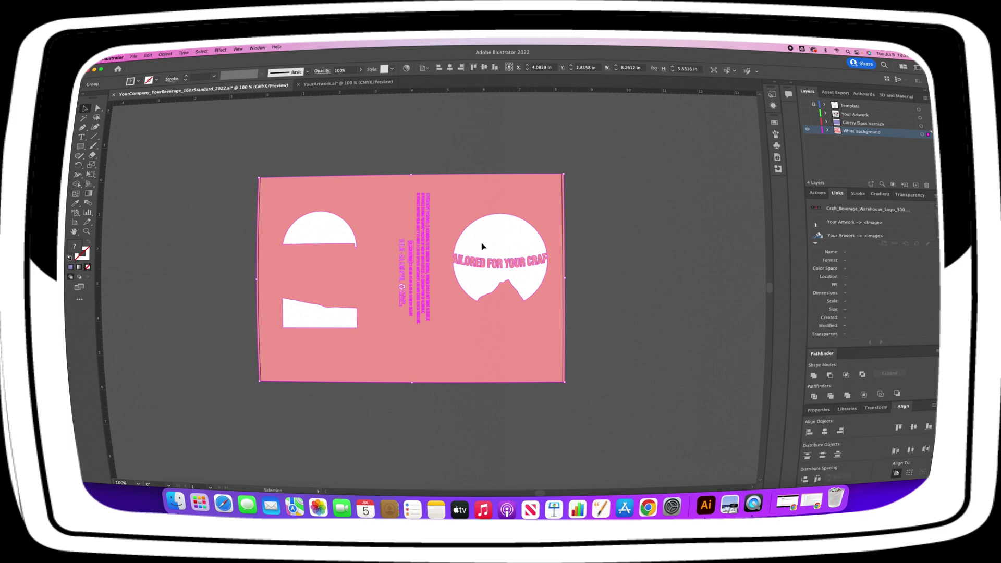
Show Your Artwork, hide White Background, then select and copy all the label's images.
{"action": "left_click", "coordinate": [805, 114]}
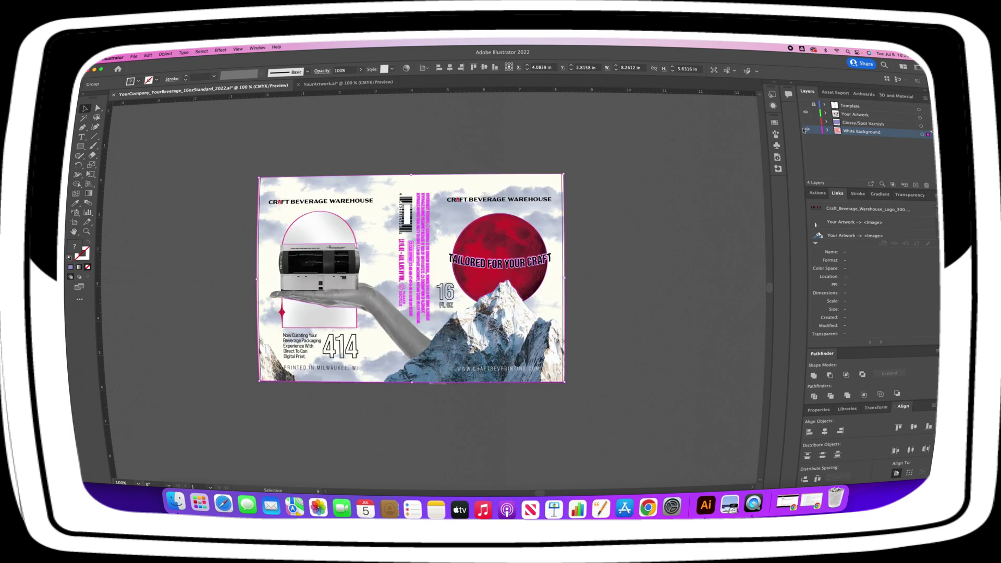
{"action": "left_click", "coordinate": [805, 130]}
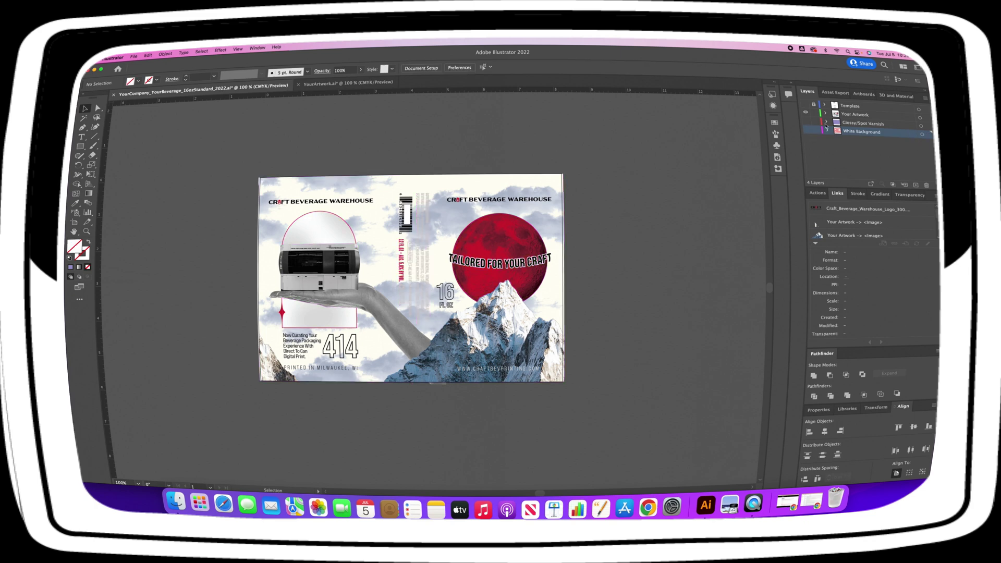
{"action": "left_click", "coordinate": [848, 115]}
{"action": "left_click", "coordinate": [444, 211]}
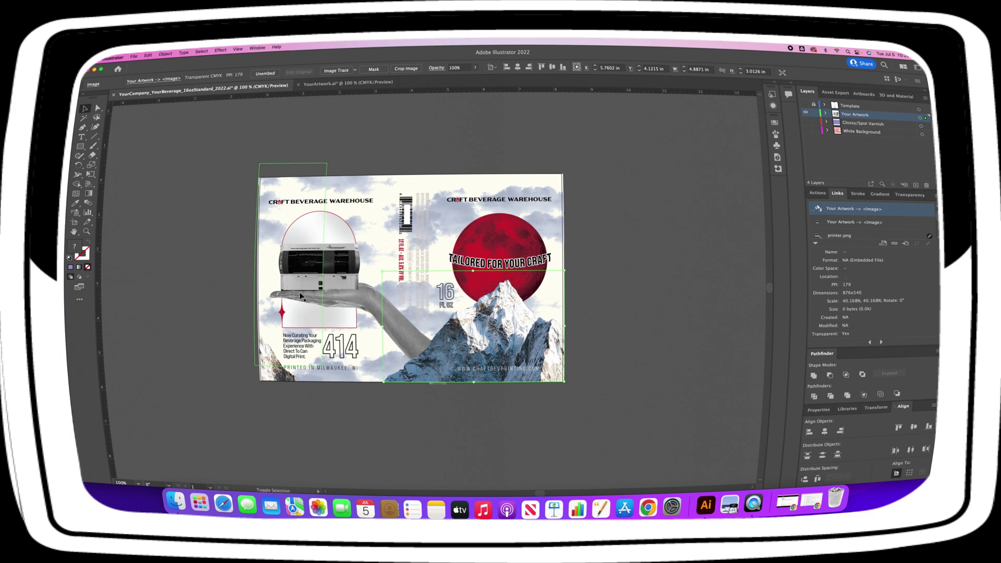
{"action": "key", "text": "super+a"}
{"action": "left_click", "coordinate": [148, 55]}
{"action": "left_click", "coordinate": [805, 109]}
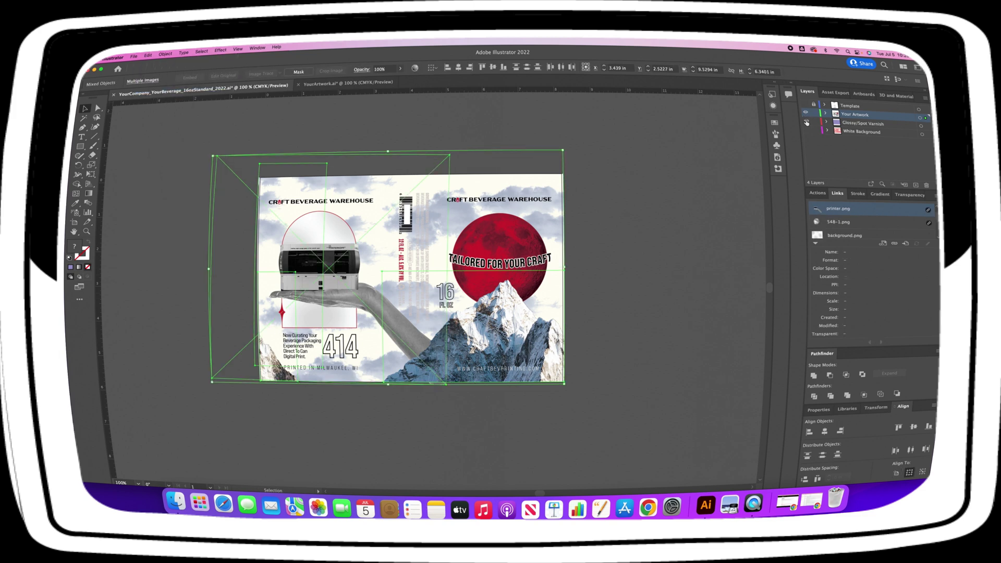
Paste the images in place on the Glossy/Spot Varnish layer and select the white varnish group.
{"action": "left_click", "coordinate": [806, 121], "text": "alt"}
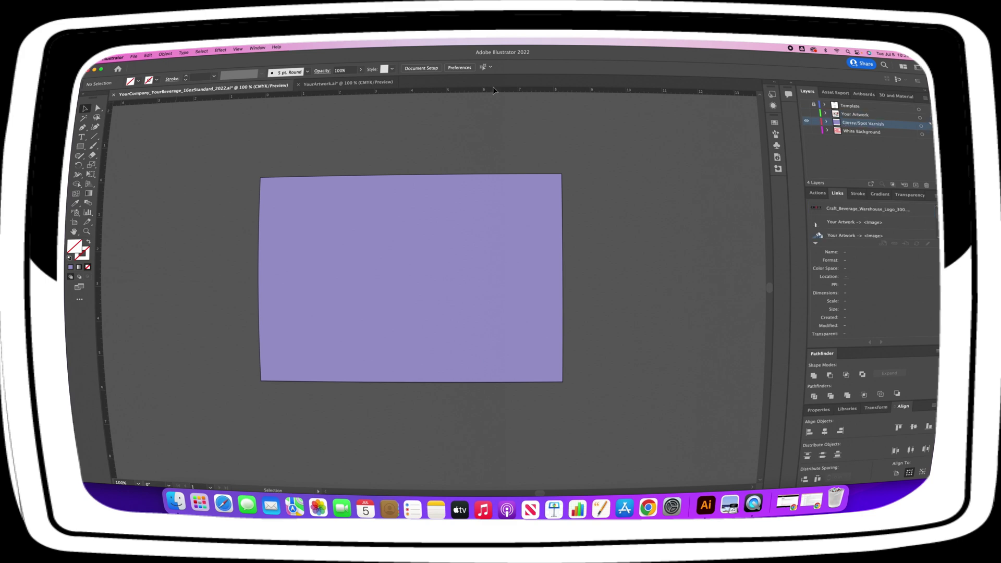
{"action": "left_click", "coordinate": [148, 55]}
{"action": "left_click", "coordinate": [160, 116]}
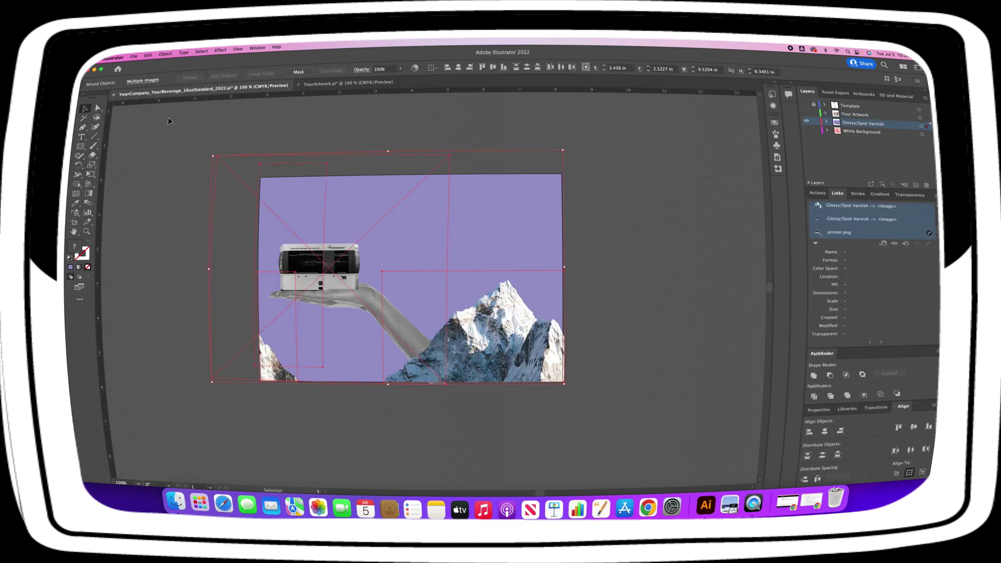
{"action": "left_click", "coordinate": [458, 124]}
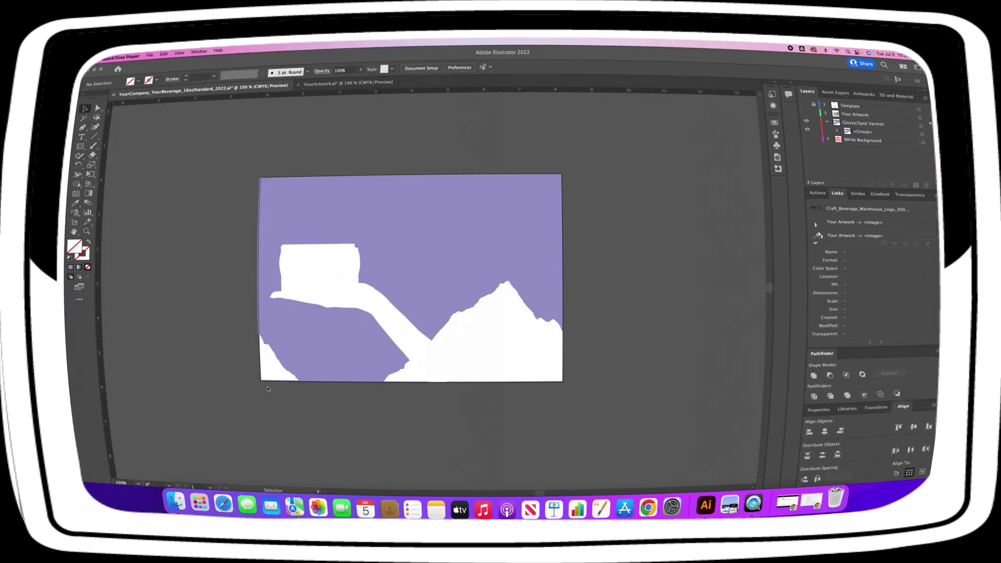
{"action": "left_click", "coordinate": [421, 273]}
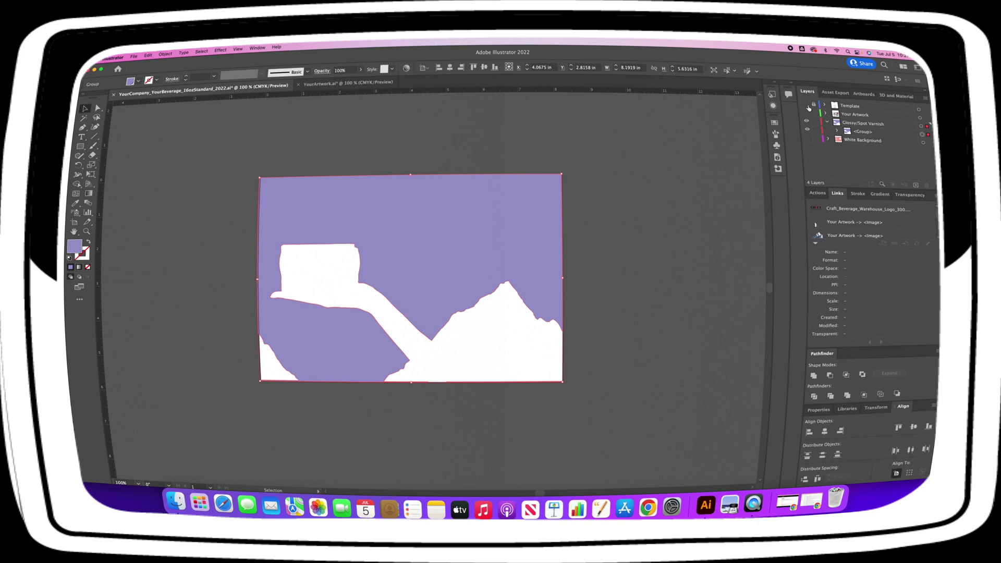
In Save As, name the file CBW_TailoredForYourCraft_16ozStandard_2022.ai, keeping Desktop and ai format.
{"action": "left_click", "coordinate": [808, 139]}
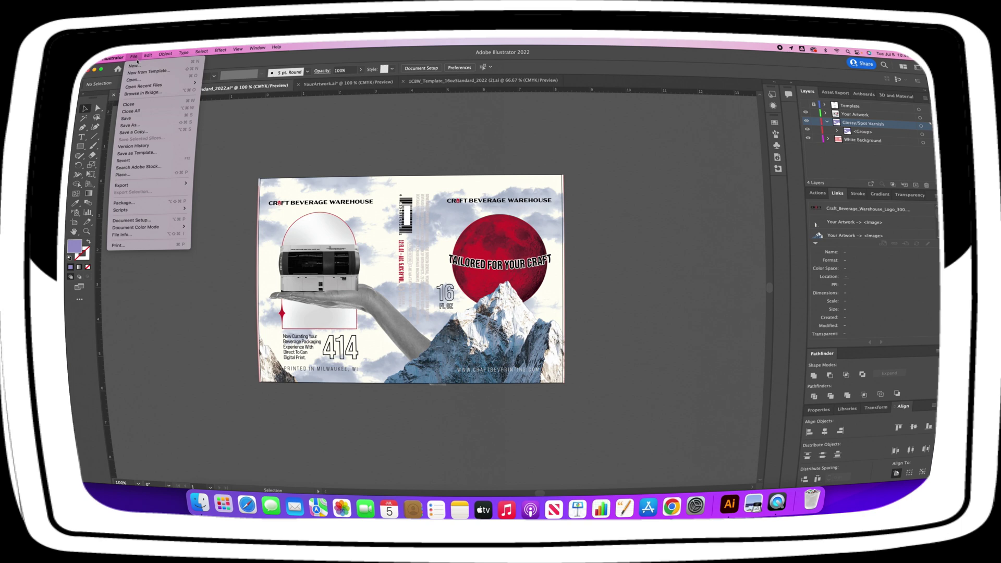
{"action": "left_click", "coordinate": [139, 126]}
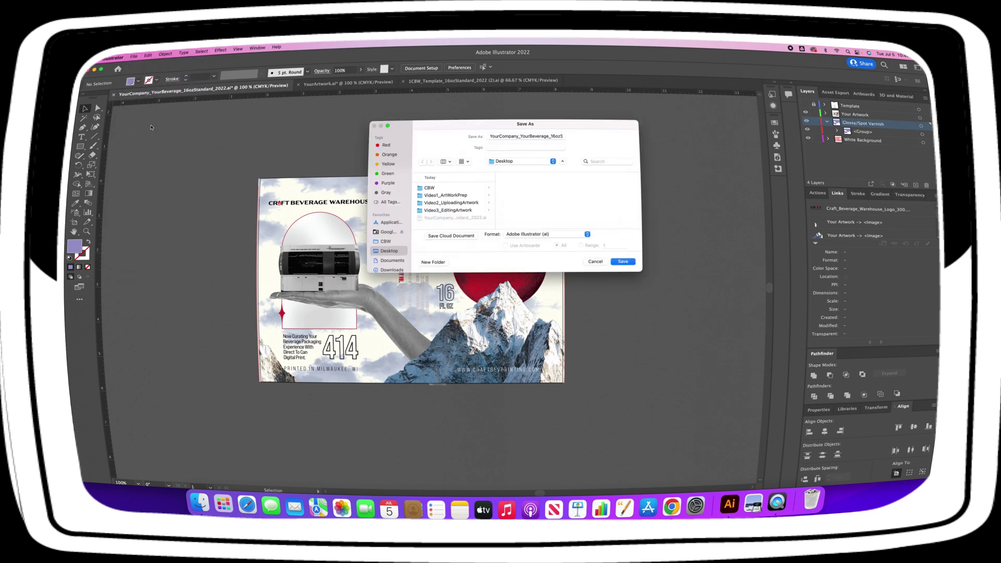
{"action": "left_click_drag", "start_coordinate": [520, 136], "coordinate": [489, 137]}
{"action": "type", "text": "CBW"}
{"action": "left_click_drag", "start_coordinate": [529, 136], "coordinate": [502, 136]}
{"action": "type", "text": "1"}
{"action": "type", "text": "ailoredForYou"}
{"action": "type", "text": "rCraft"}
{"action": "key", "text": "End"}
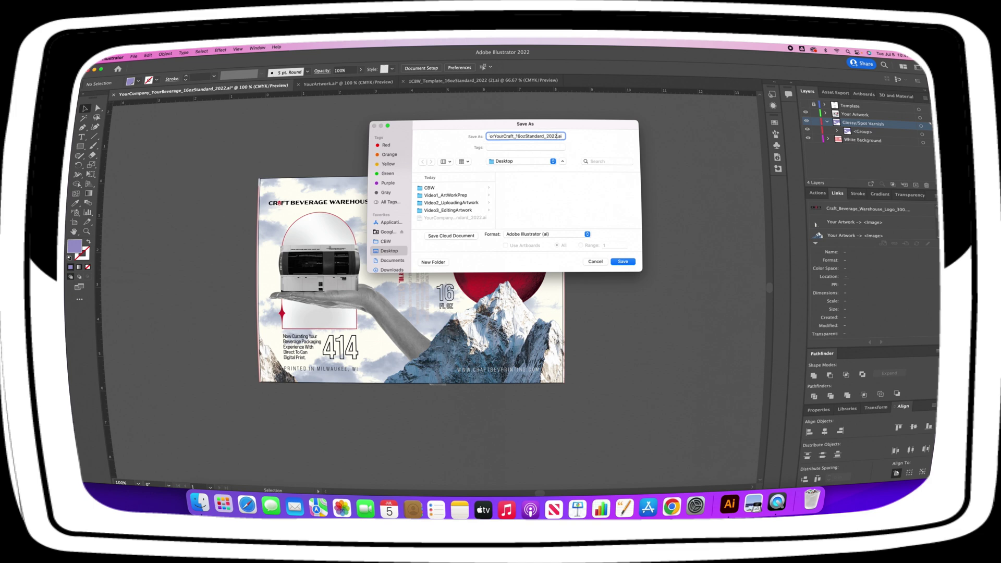